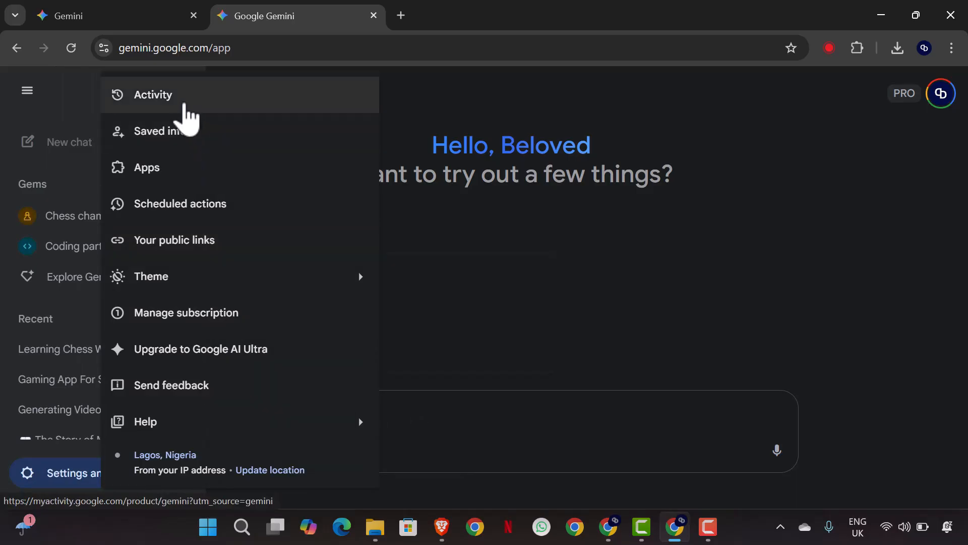
Step: Open the Gemini activity page and look through its activity settings and the list of recent prompts
click(188, 105)
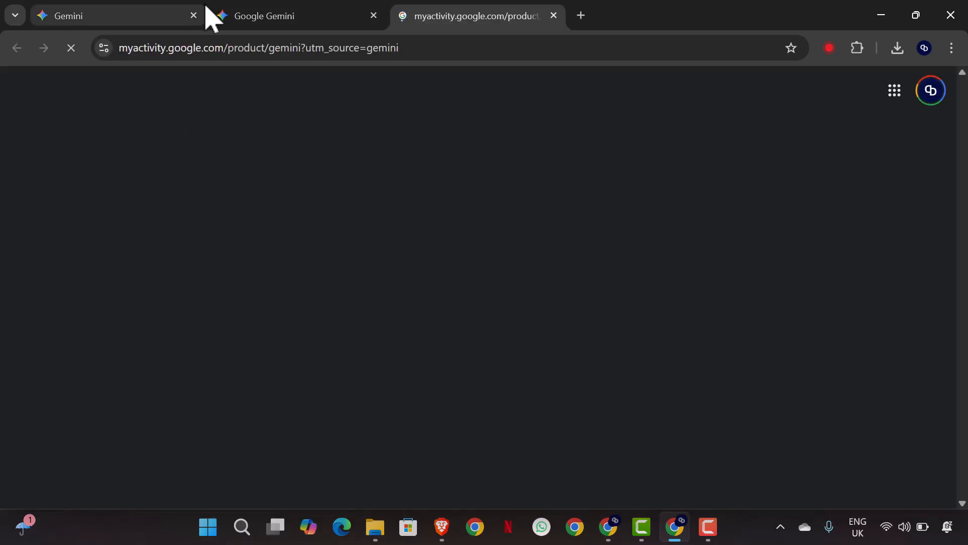
scroll(381, 307, down, 8)
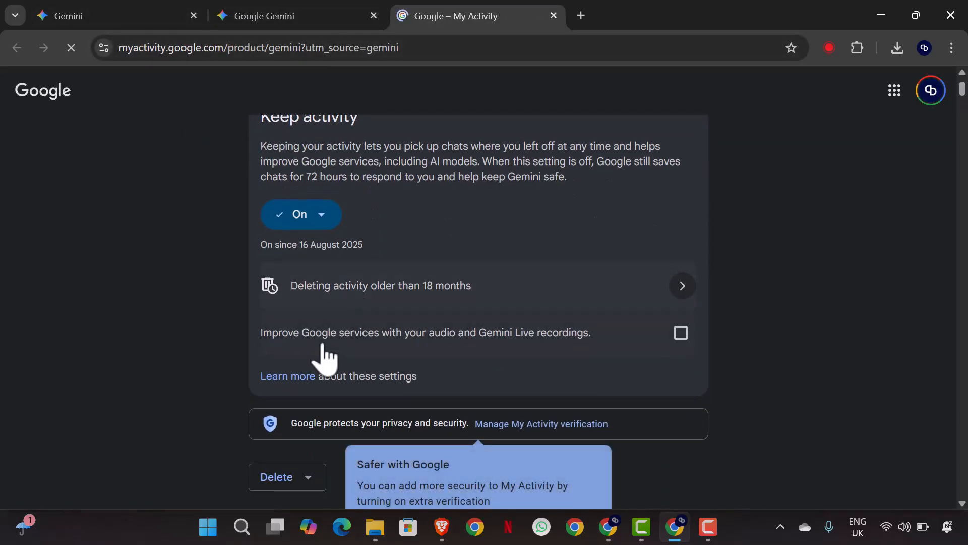
scroll(389, 390, down, 2)
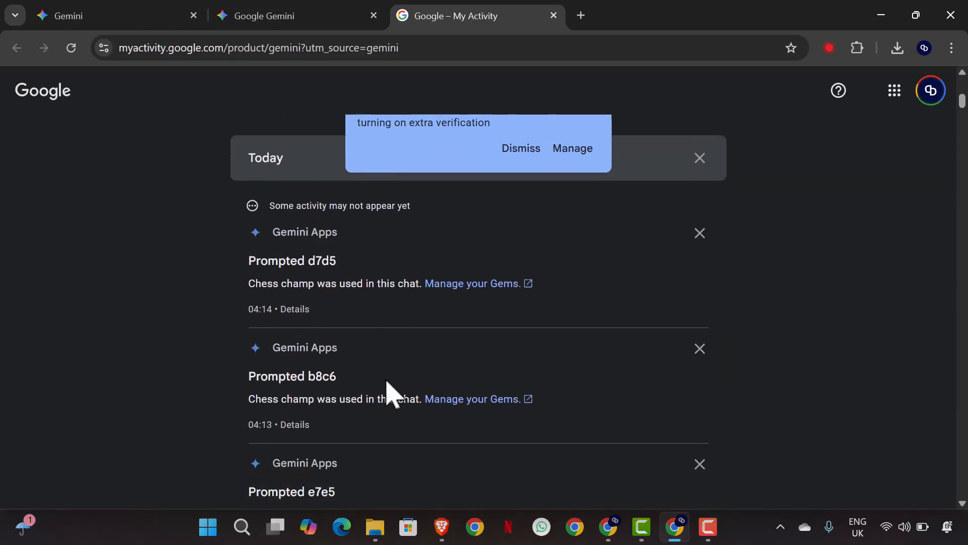
scroll(386, 394, up, 3)
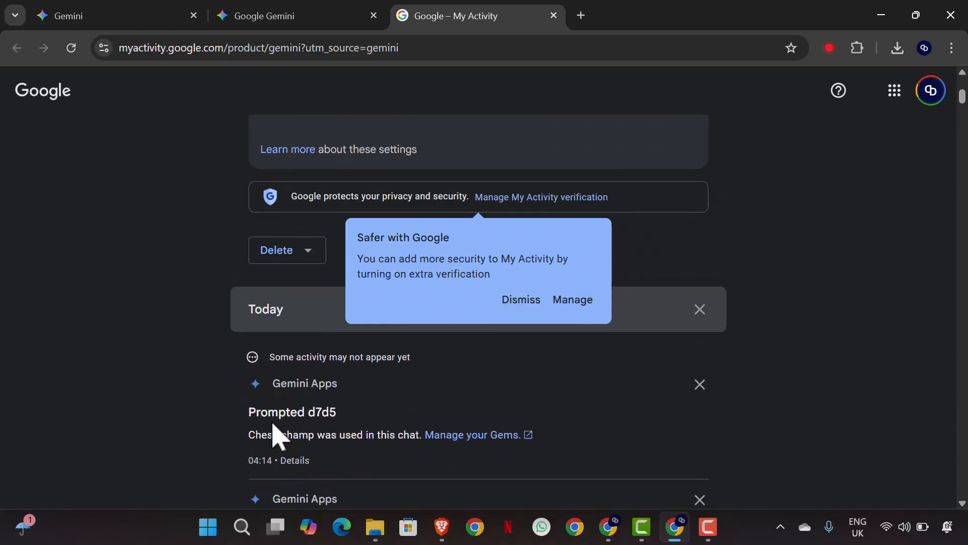
scroll(279, 426, down, 2)
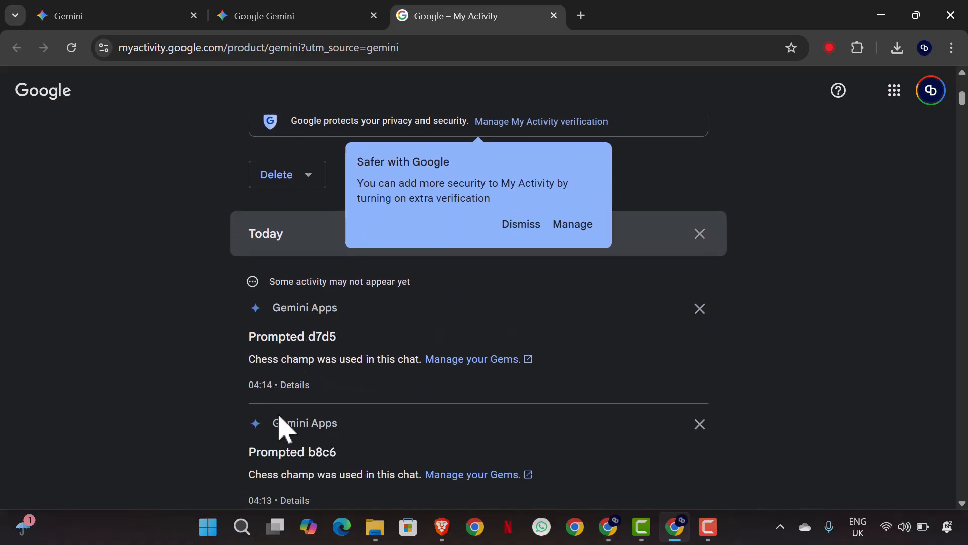
scroll(292, 344, down, 10)
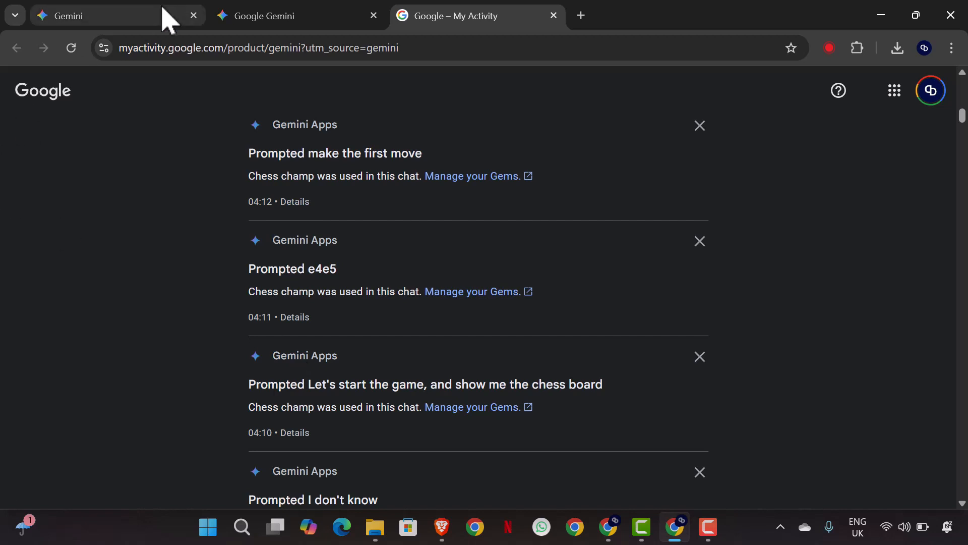
Step: Open the pre-made Productivity planner Gem and send it the prompt "Plan and Schedule my tasks for today"
click(247, 24)
click(31, 16)
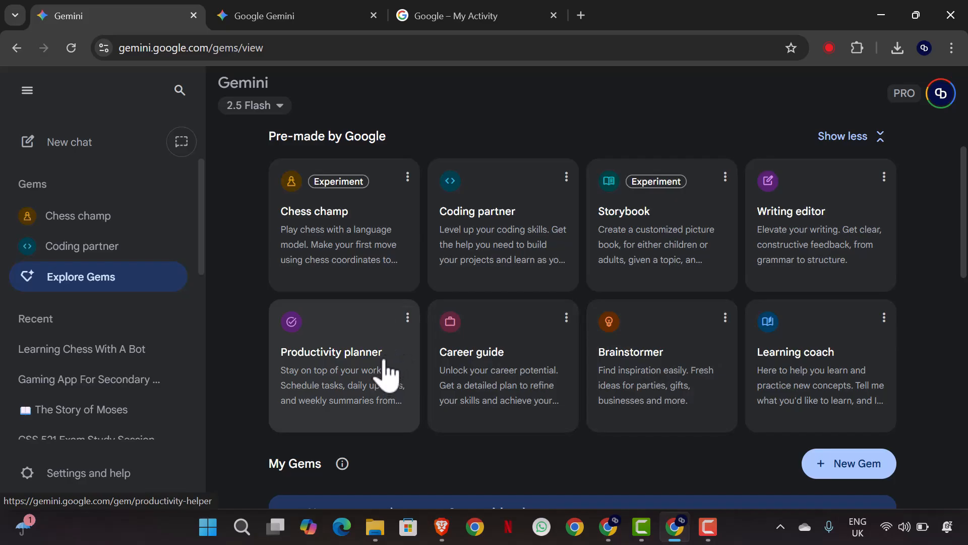
click(370, 382)
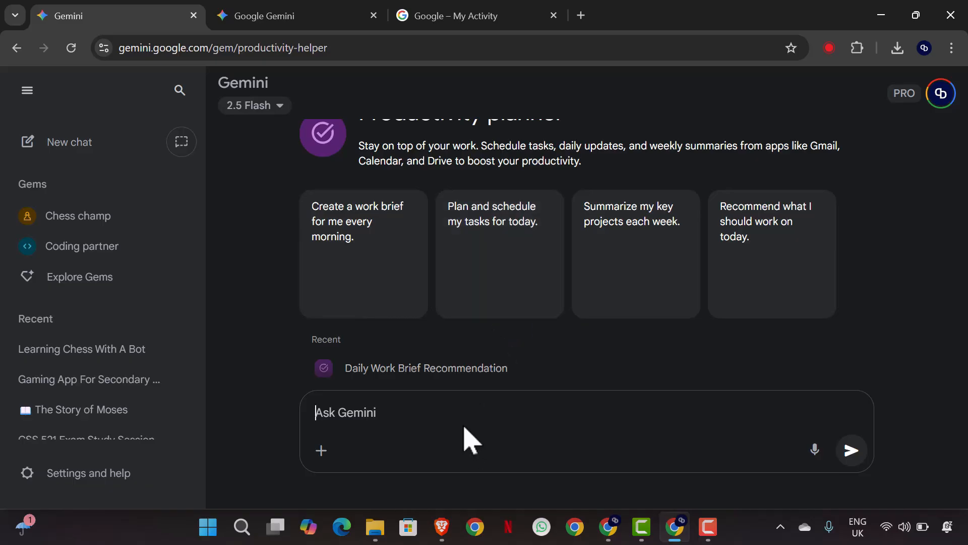
text(Pla)
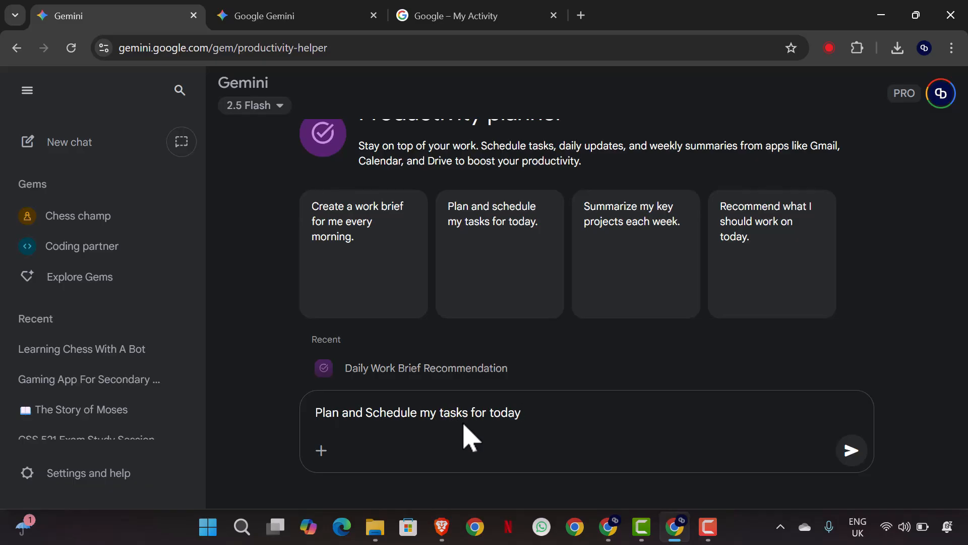
click(852, 450)
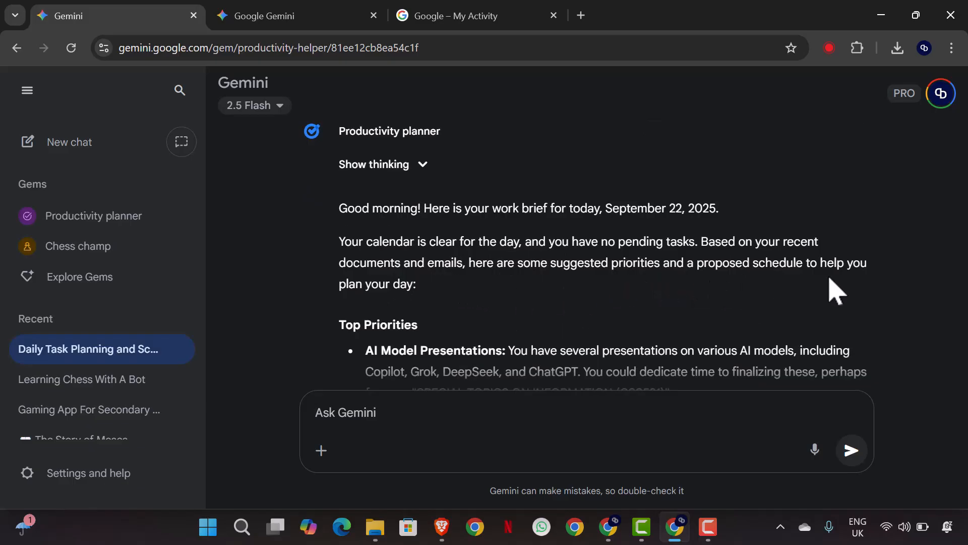
Step: Read the planner's work brief, export its proposed schedule to Google Sheets and open the new spreadsheet
scroll(384, 252, down, 3)
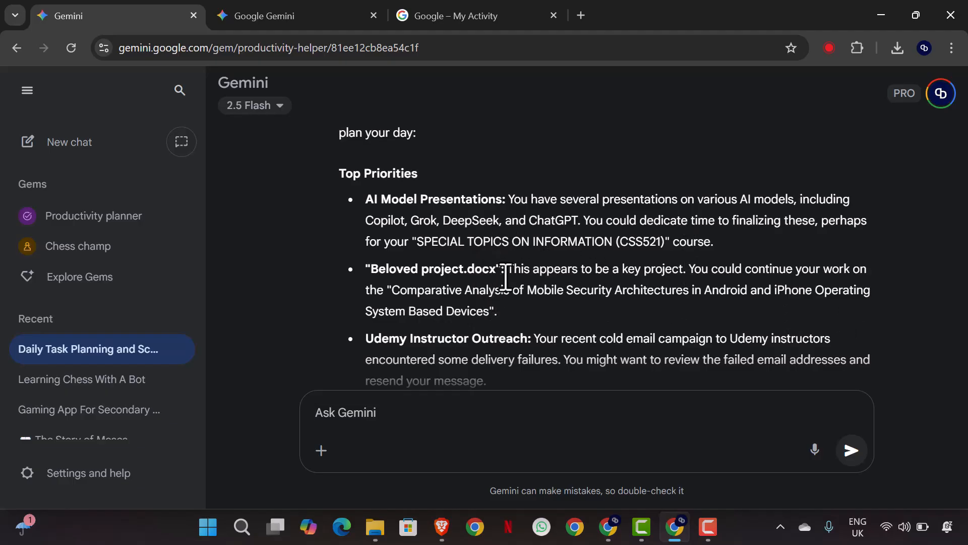
scroll(502, 277, down, 1)
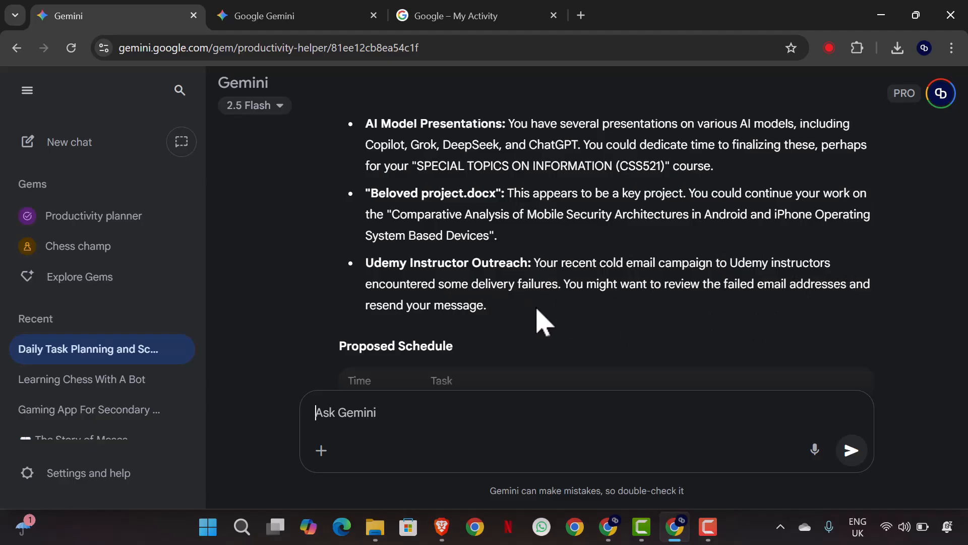
scroll(539, 315, down, 3)
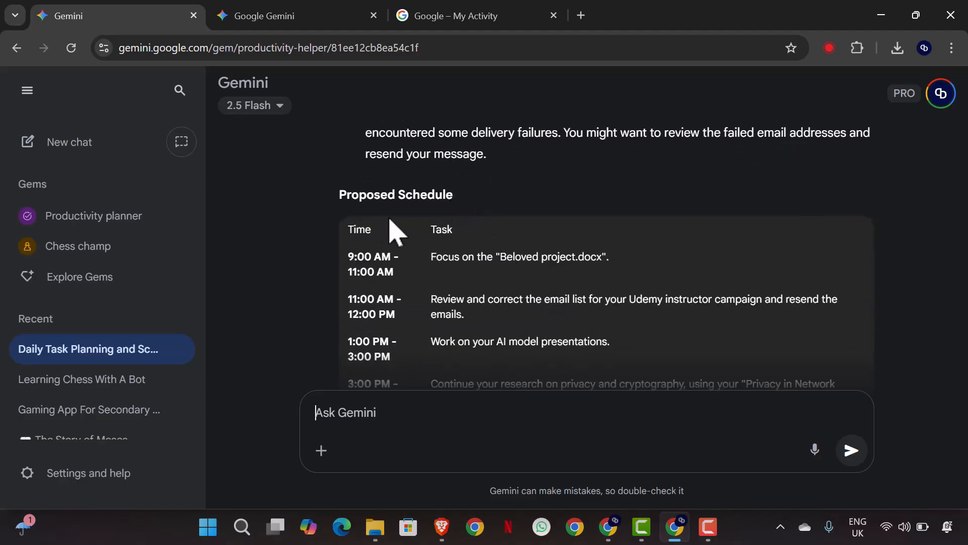
scroll(534, 254, down, 5)
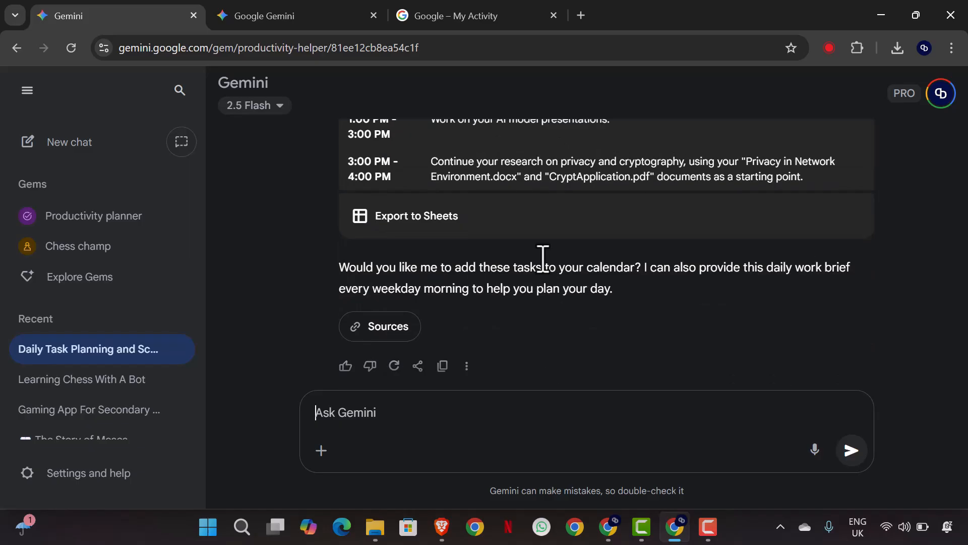
scroll(545, 267, up, 3)
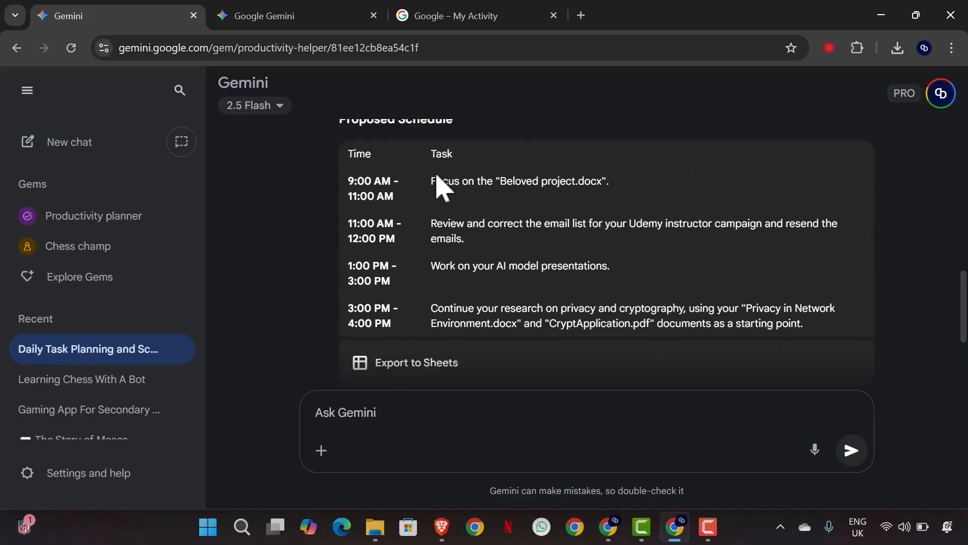
scroll(533, 216, down, 3)
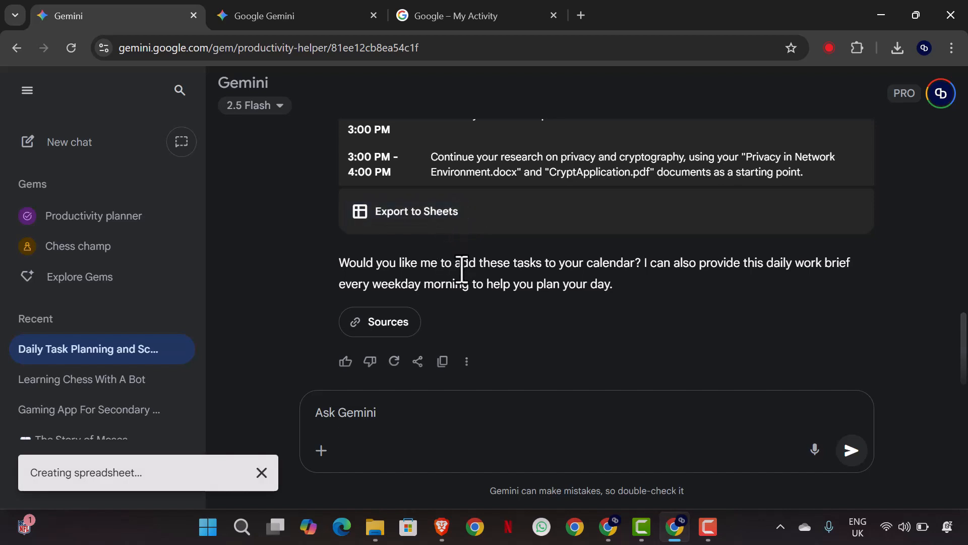
scroll(462, 271, up, 10)
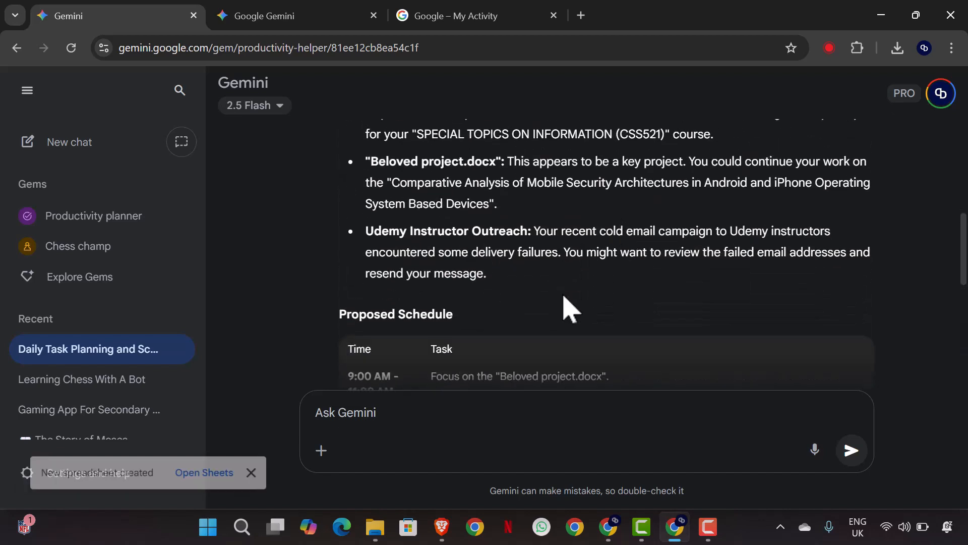
scroll(570, 309, down, 4)
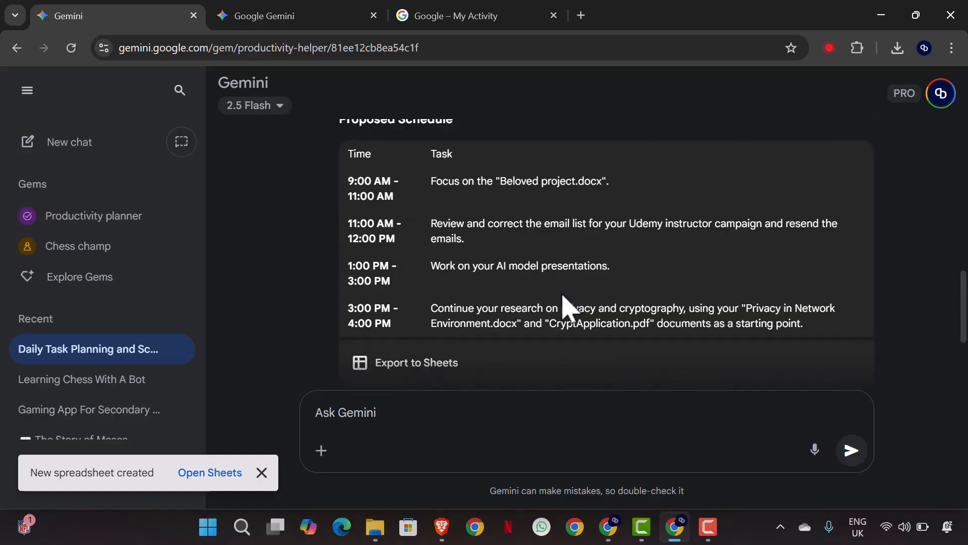
click(211, 474)
click(113, 14)
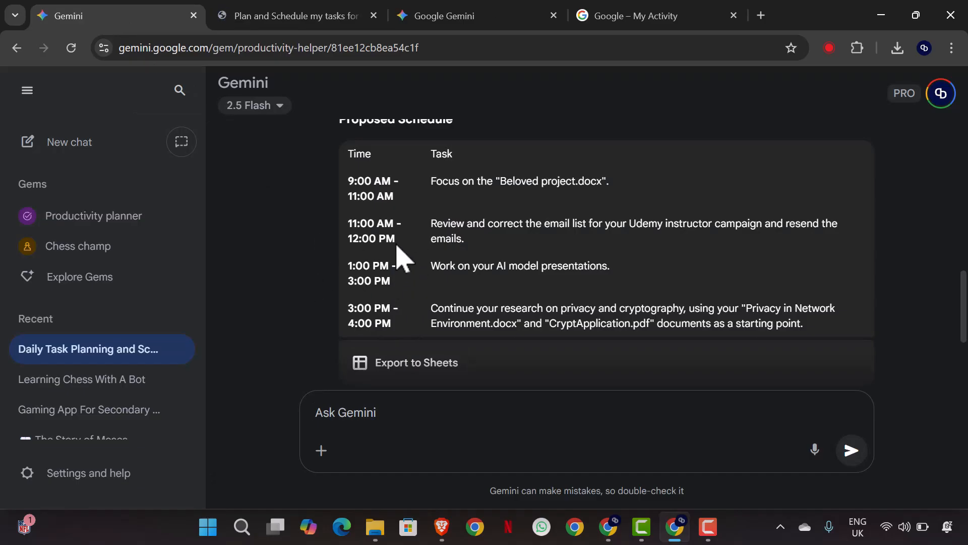
scroll(464, 348, down, 3)
click(285, 15)
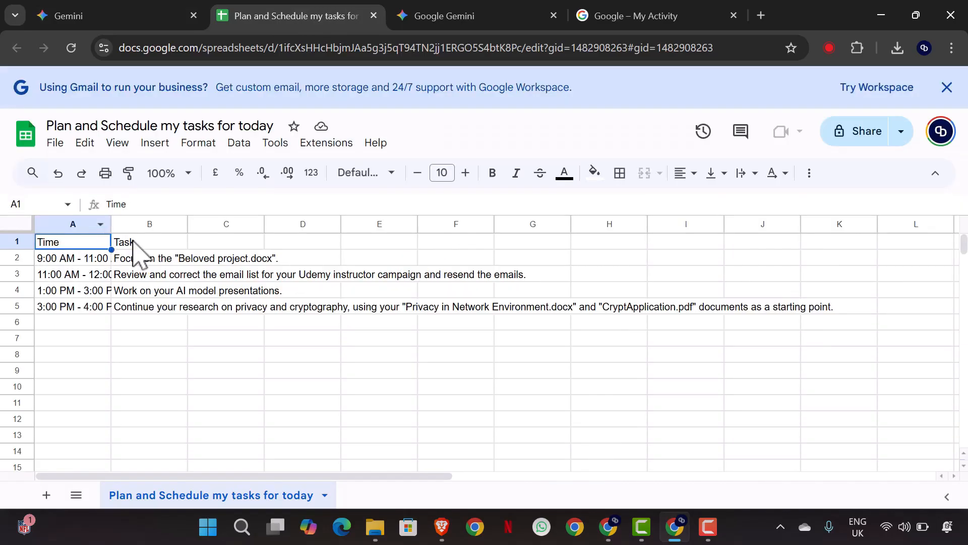
Step: Replace the 9:00 AM task in cell B2 with "Video Edit"
click(124, 262)
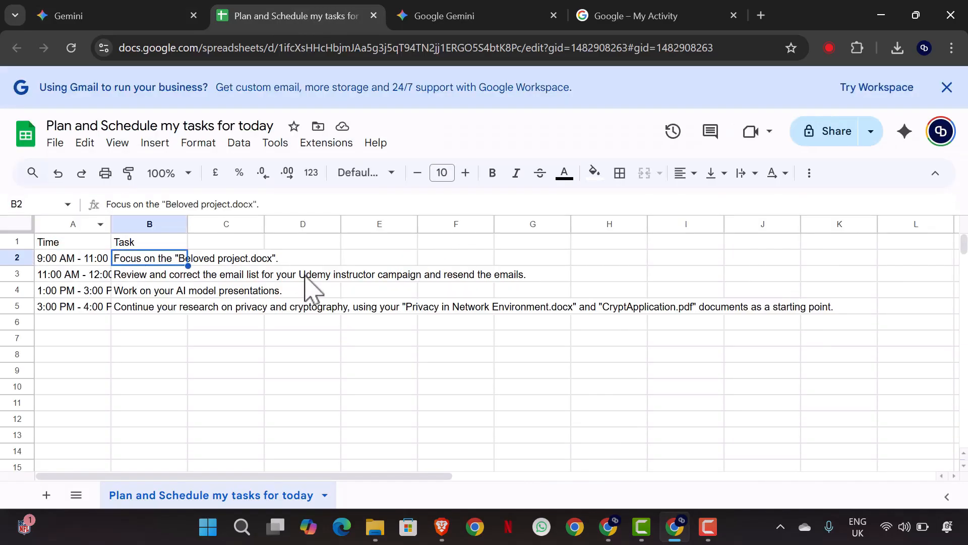
click(270, 247)
click(160, 259)
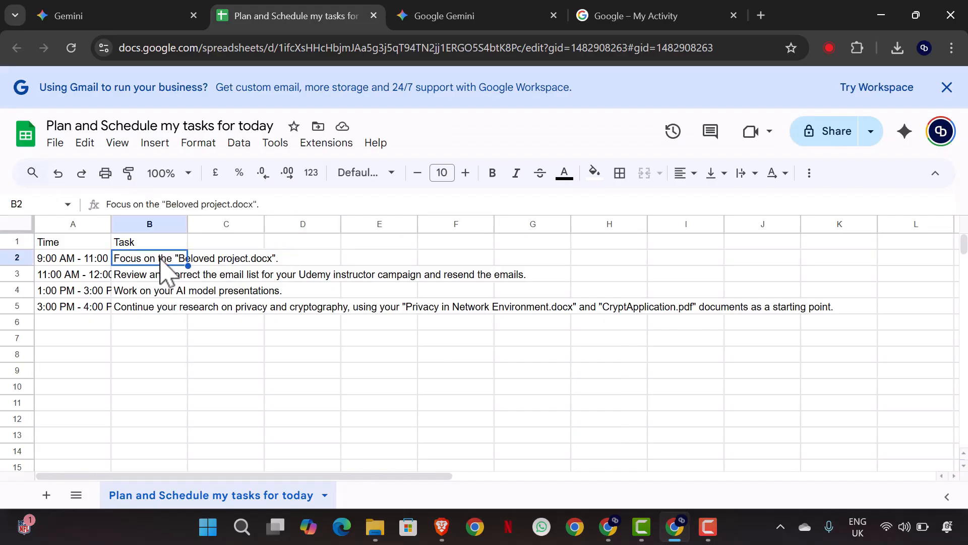
key(Return)
key(ctrl+a)
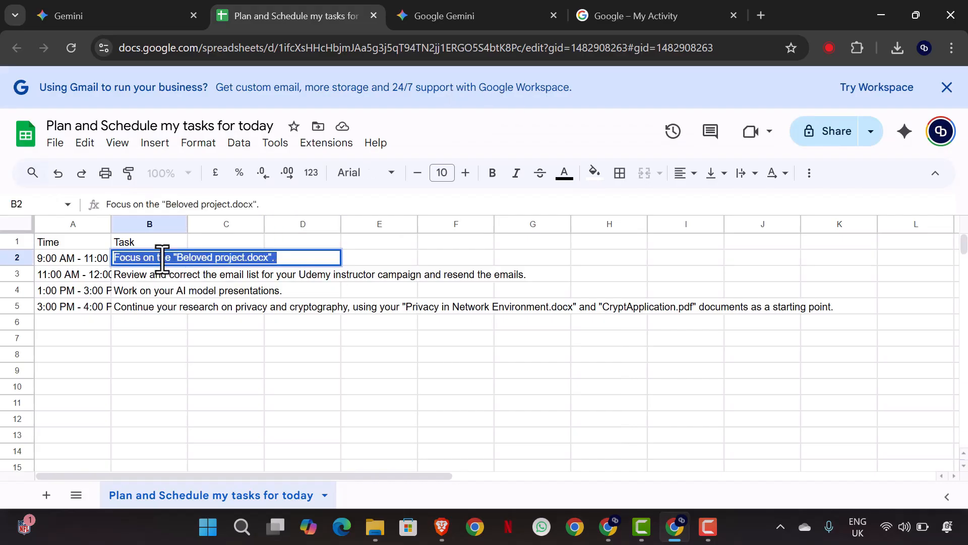
text(Video Edit)
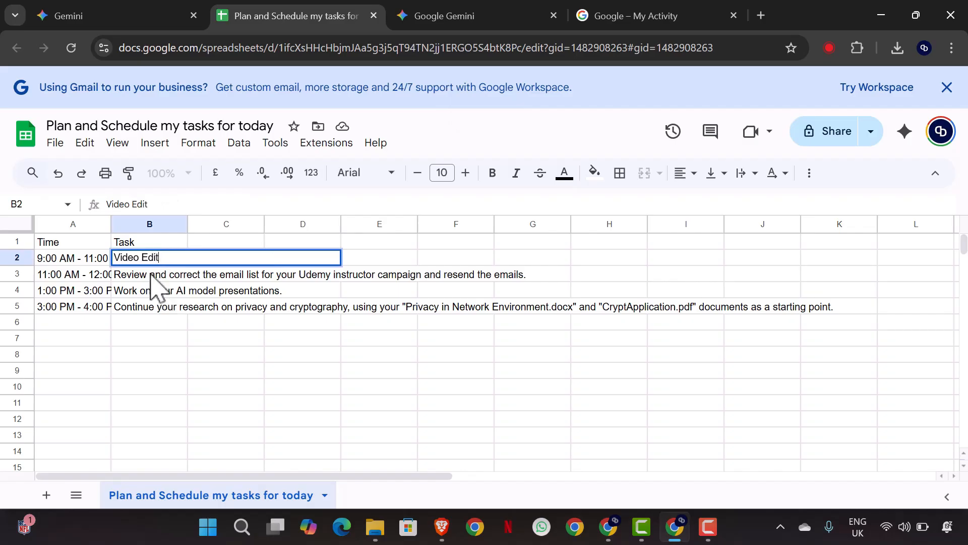
Step: Replace the 11:00 AM task in cell B3 with "Write an Exam"
click(151, 273)
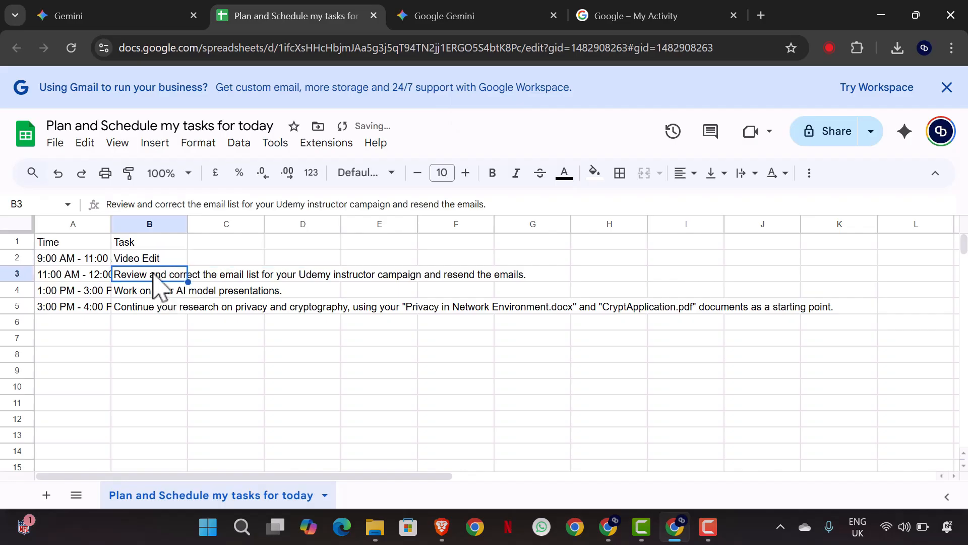
triple_click(158, 272)
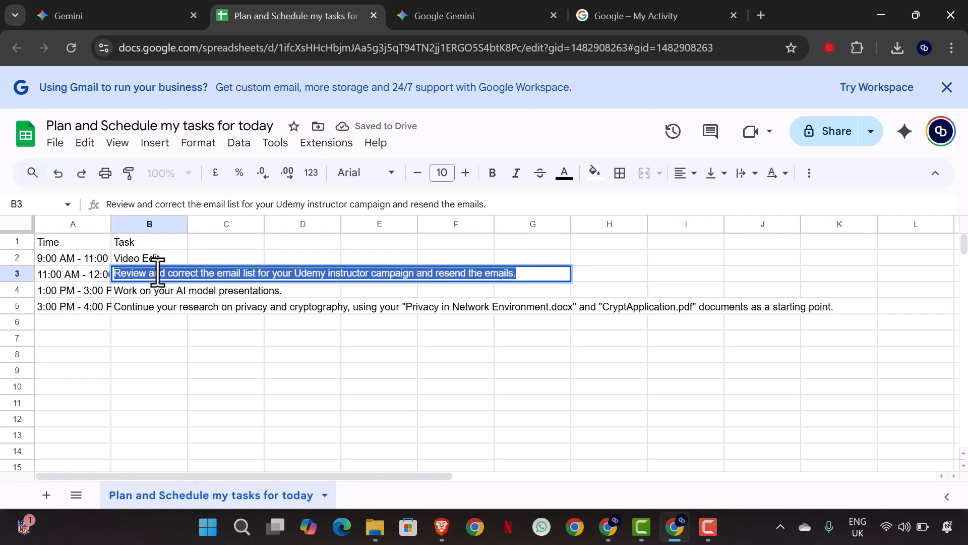
text(Wri)
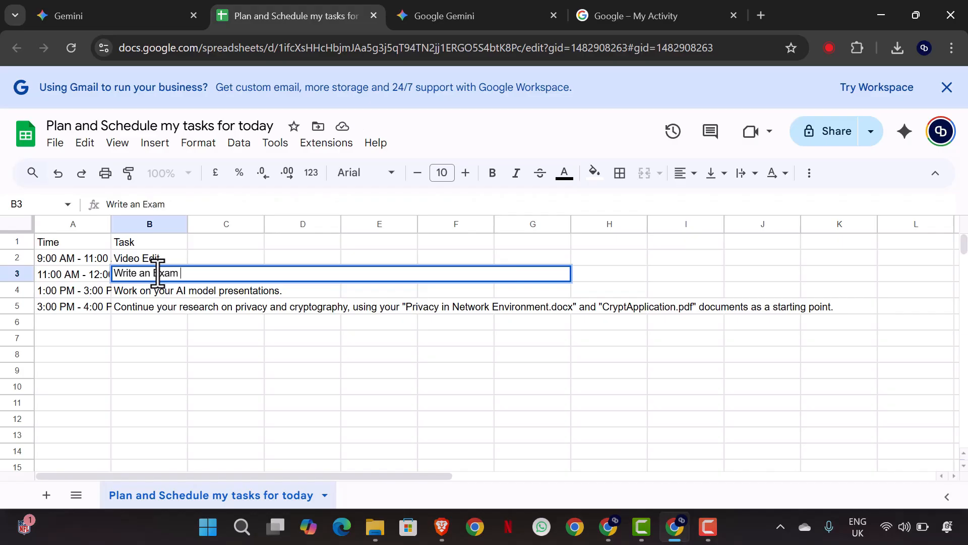
text(te an Exam)
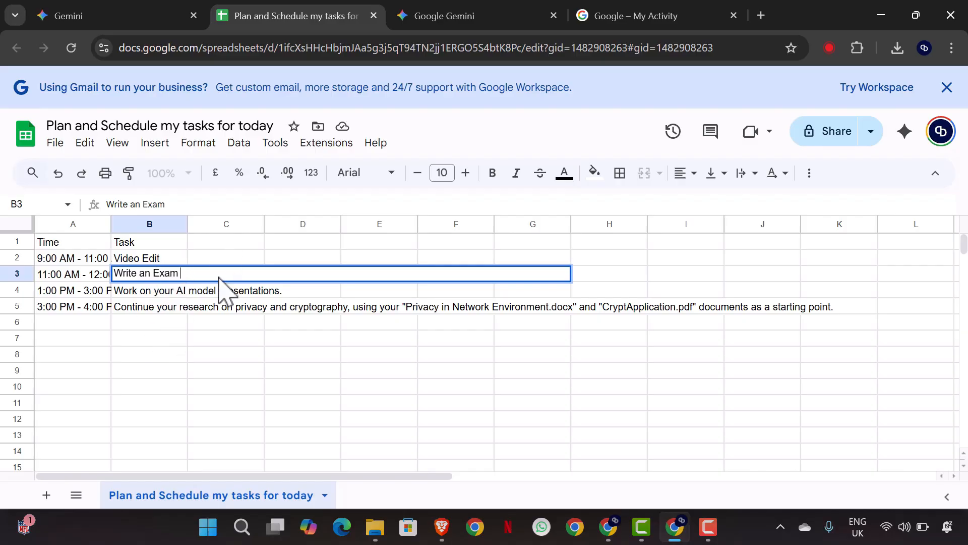
key(Return)
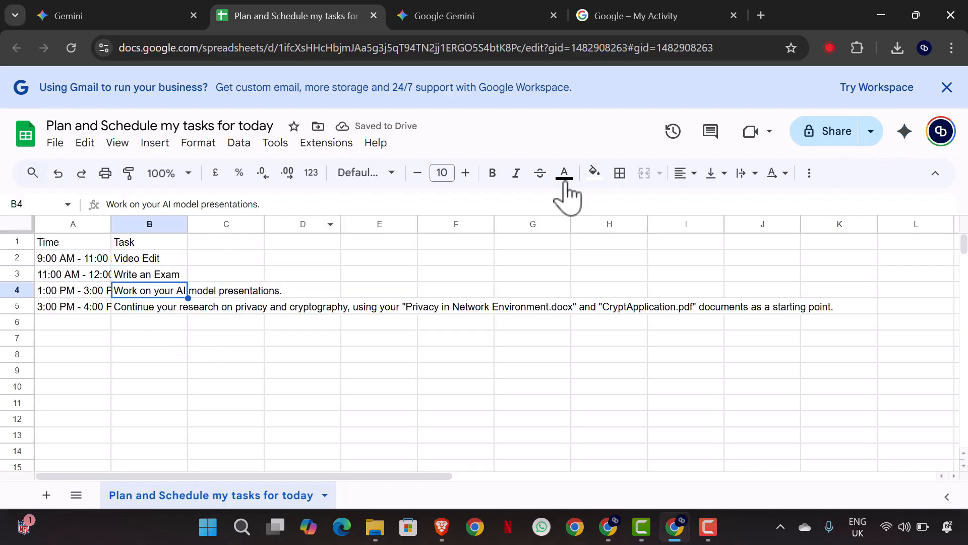
Step: Return to the Gemini chat and send "I just made an edit on google sheets, sync it with my calendar for today's task"
click(130, 19)
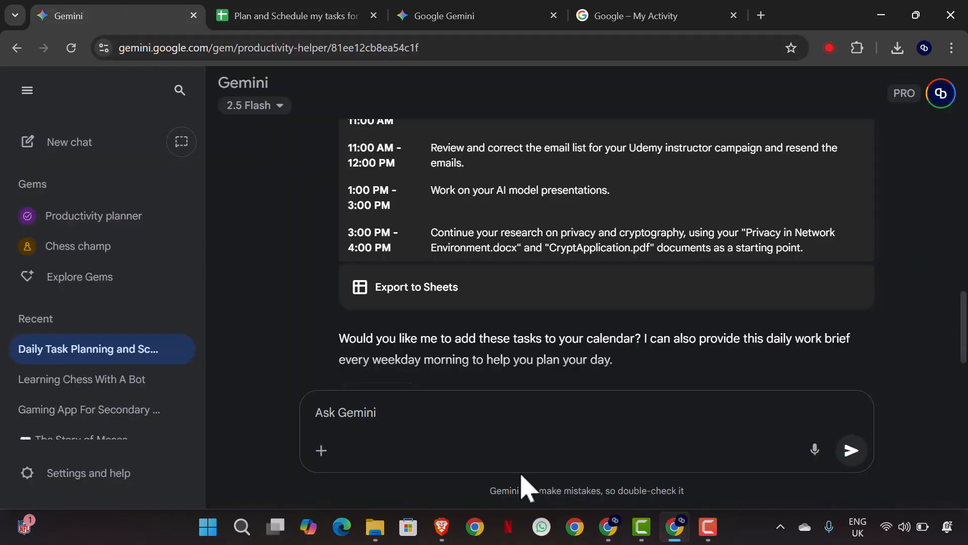
text(I j)
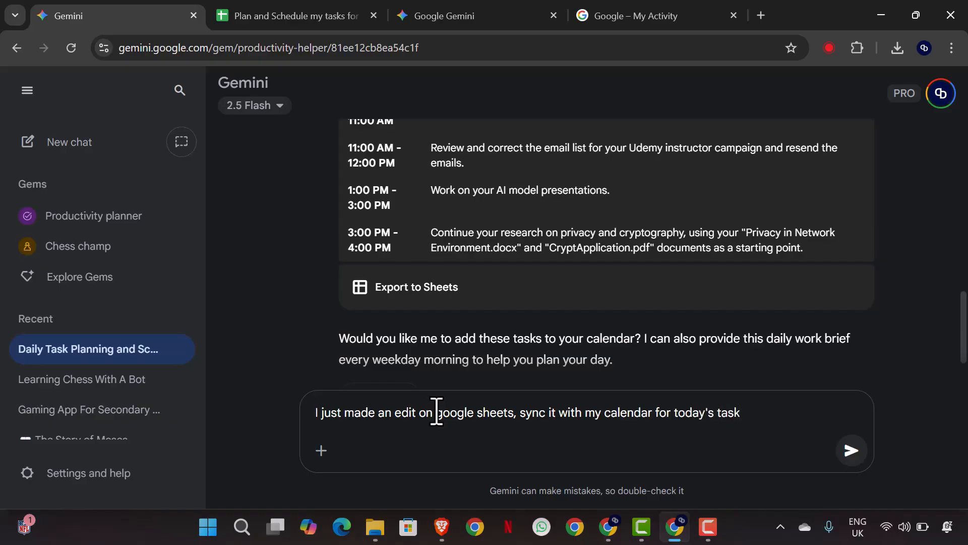
key(Return)
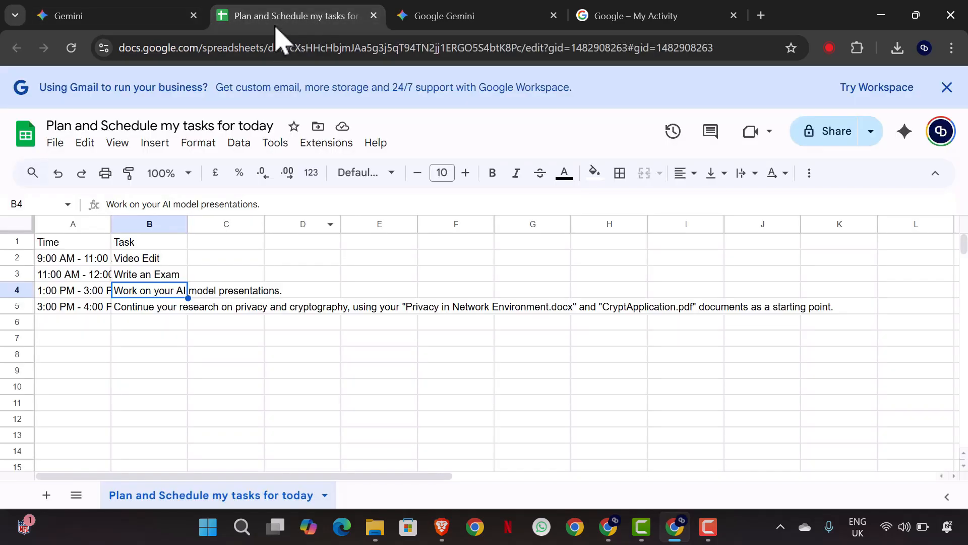
Step: Compare the edited tasks in the spreadsheet with the Google Calendar events listed in the Gemini chat
click(276, 20)
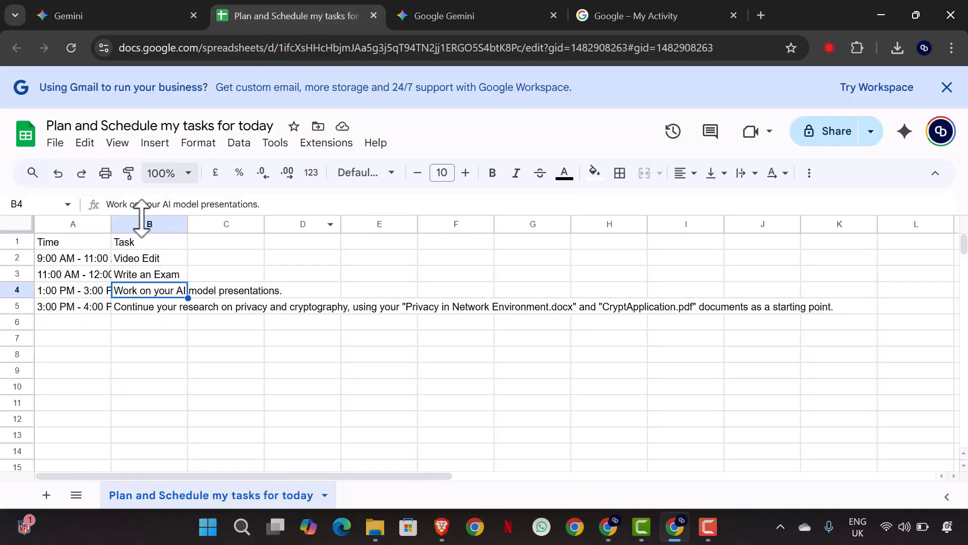
click(94, 16)
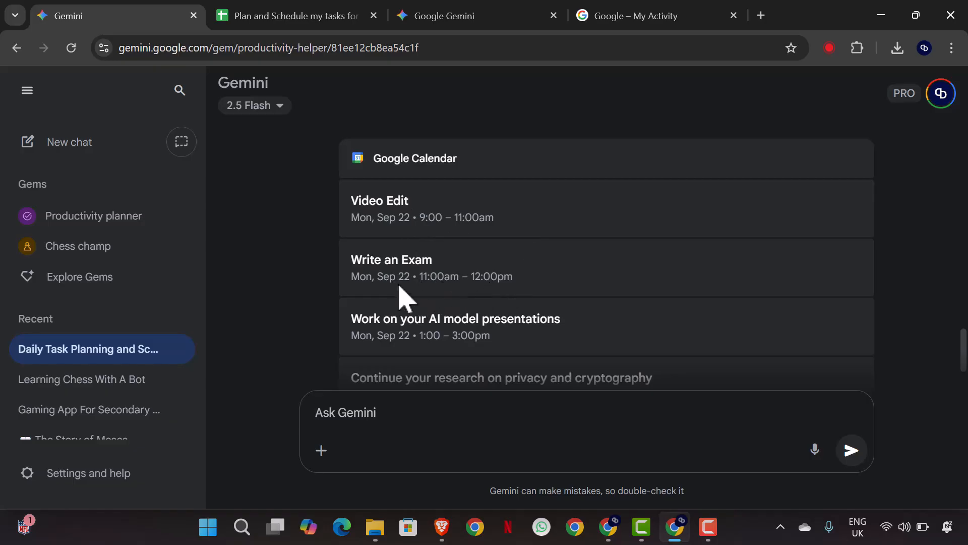
scroll(475, 283, down, 2)
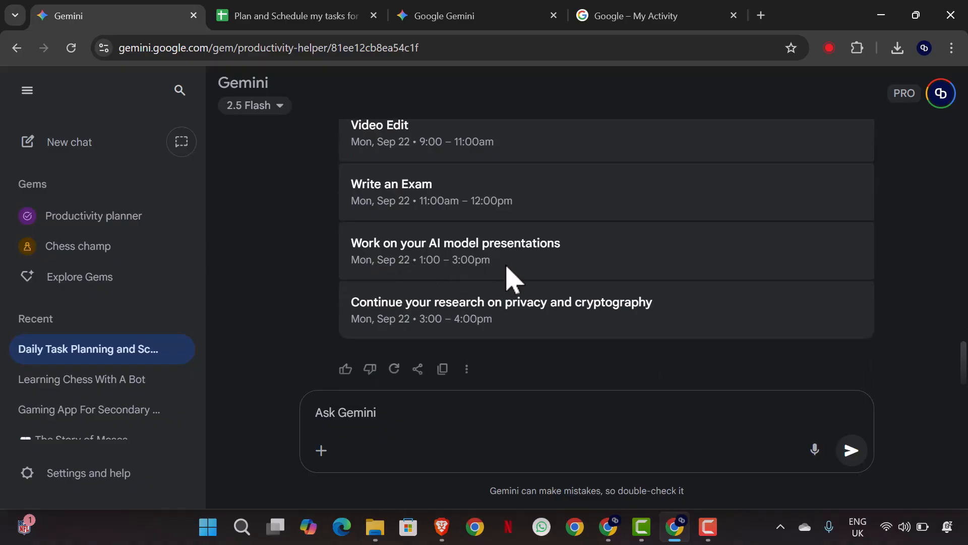
Step: Open Google Calendar from the Gemini reply and set the calendar's appearance to Dark
scroll(519, 285, down, 1)
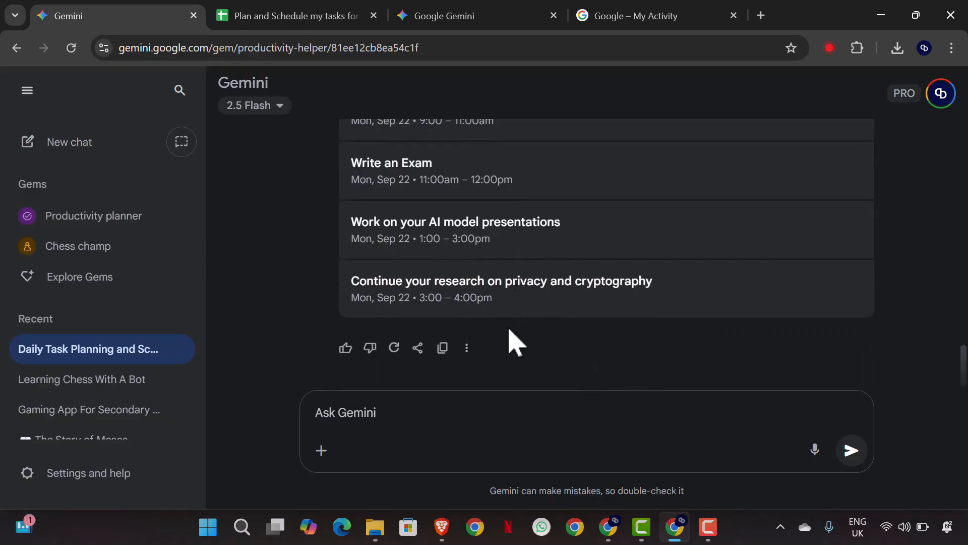
scroll(520, 328, up, 5)
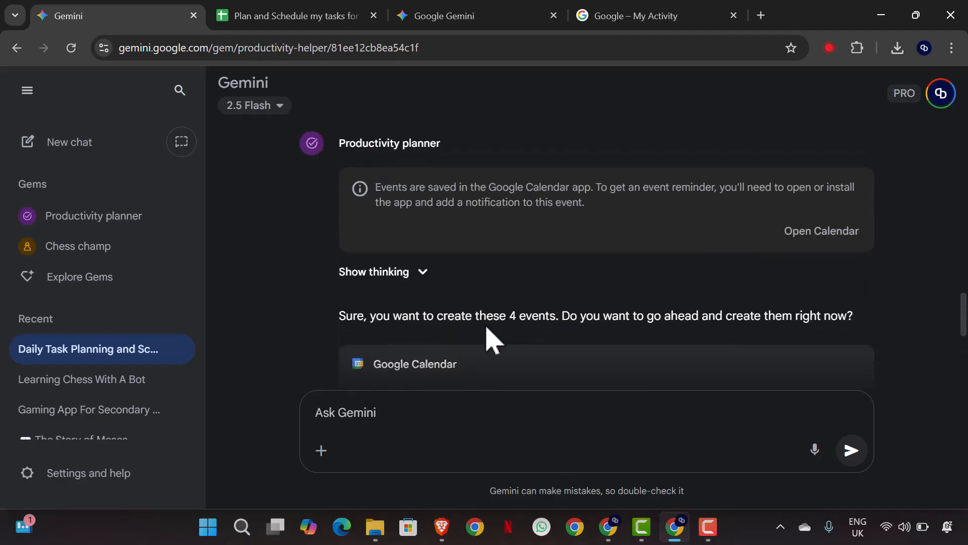
click(474, 371)
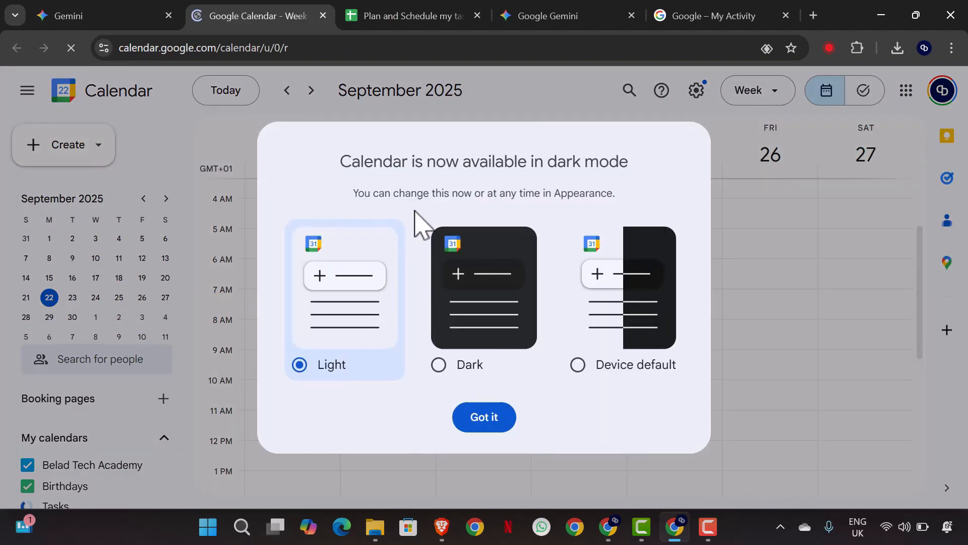
click(438, 364)
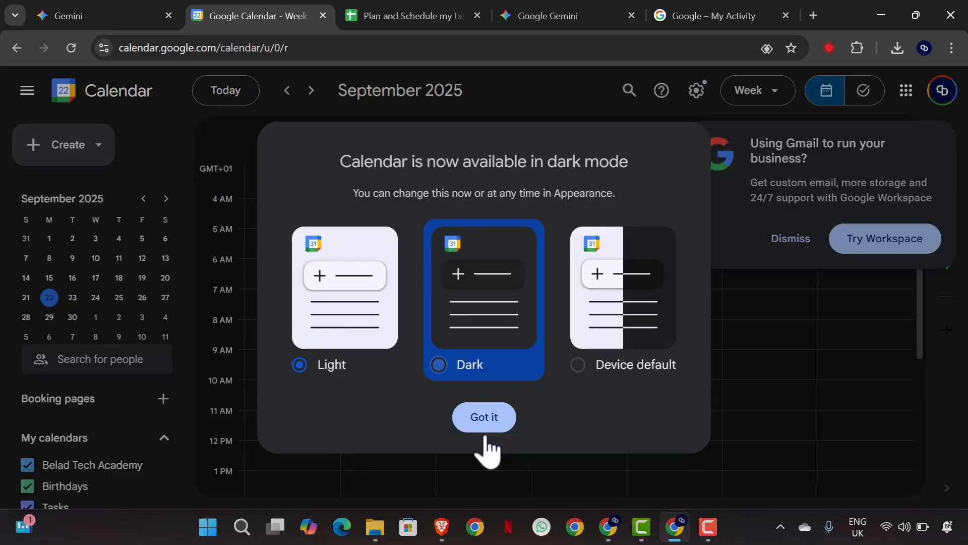
click(483, 418)
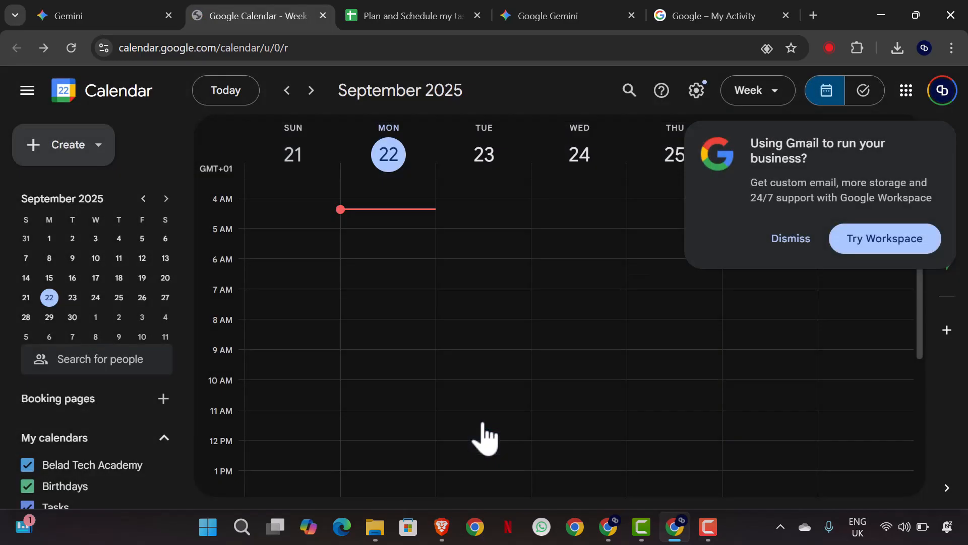
click(362, 217)
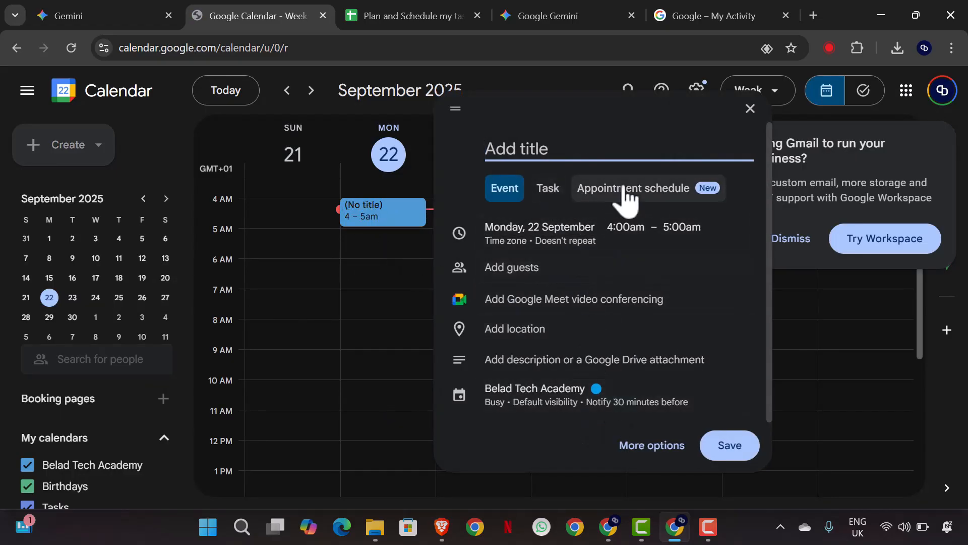
click(555, 197)
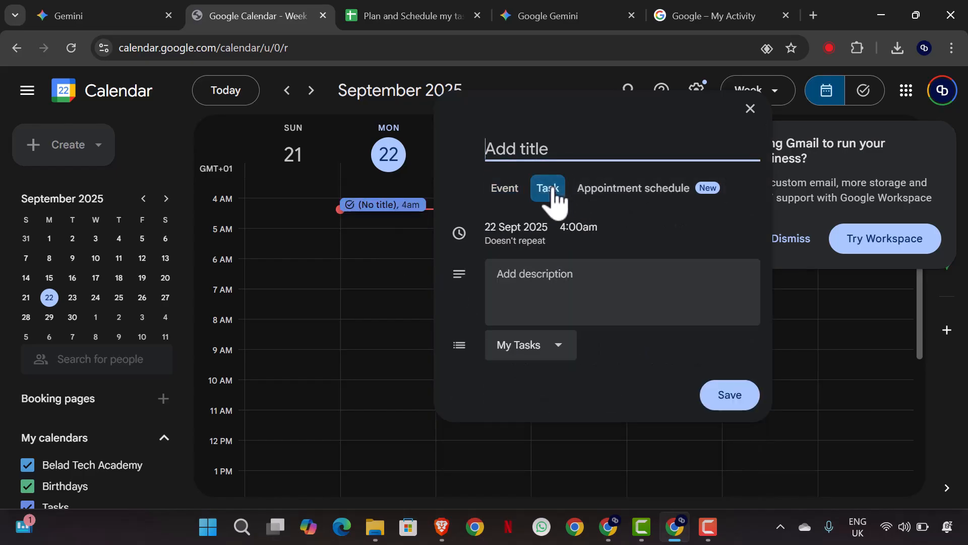
click(510, 197)
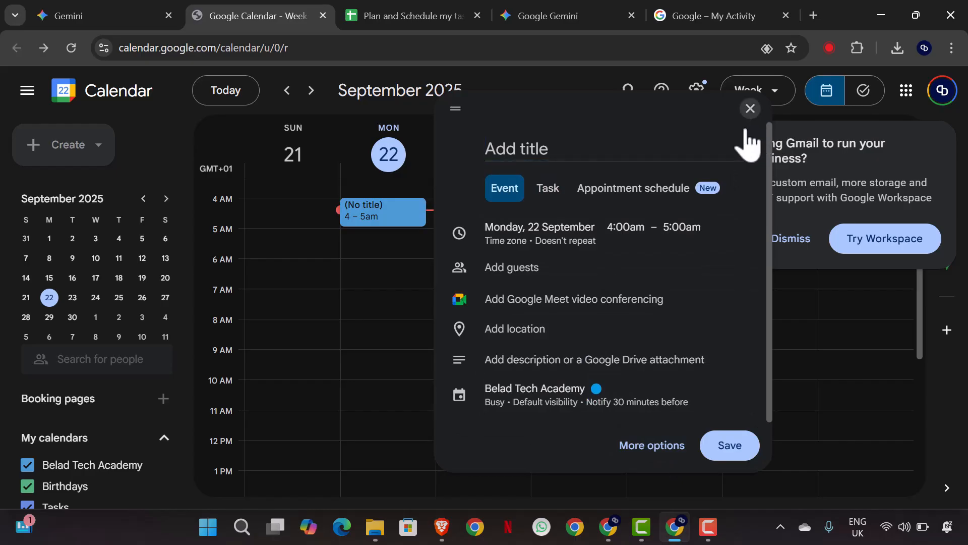
click(751, 108)
Step: Check the earlier hours of the calendar week and dismiss the Google Workspace promotion
scroll(448, 260, up, 2)
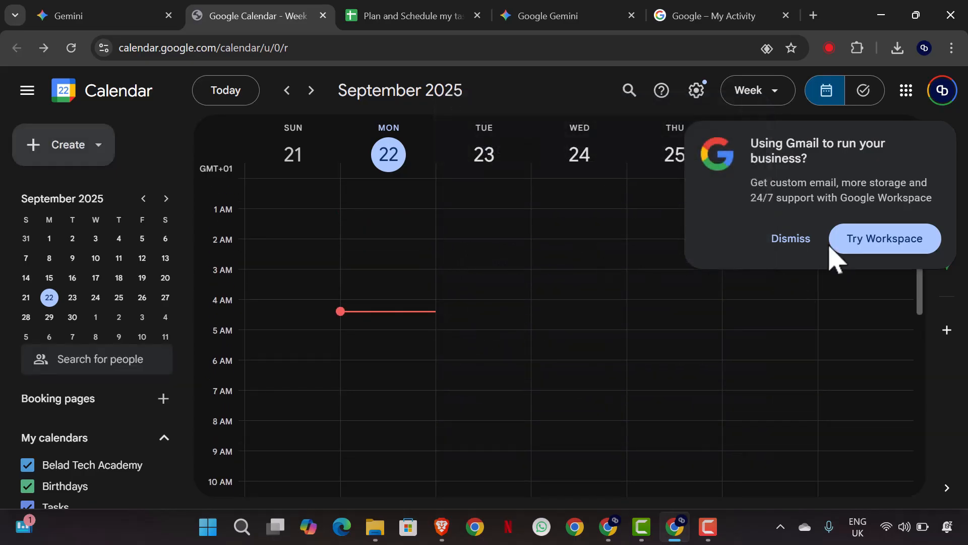
click(802, 238)
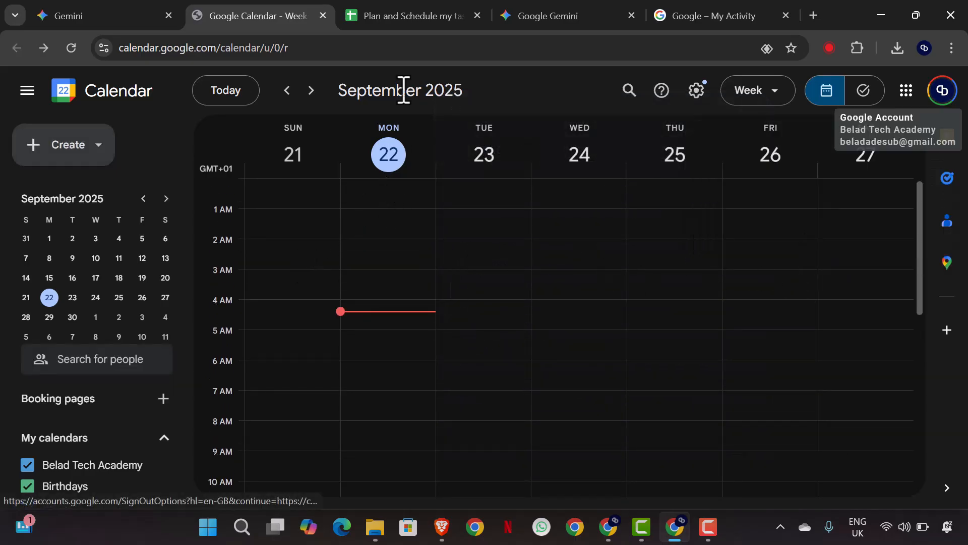
Step: Return to the Gemini chat, review the proposed calendar events and send "Yes please" to have them created
click(121, 19)
scroll(551, 263, down, 6)
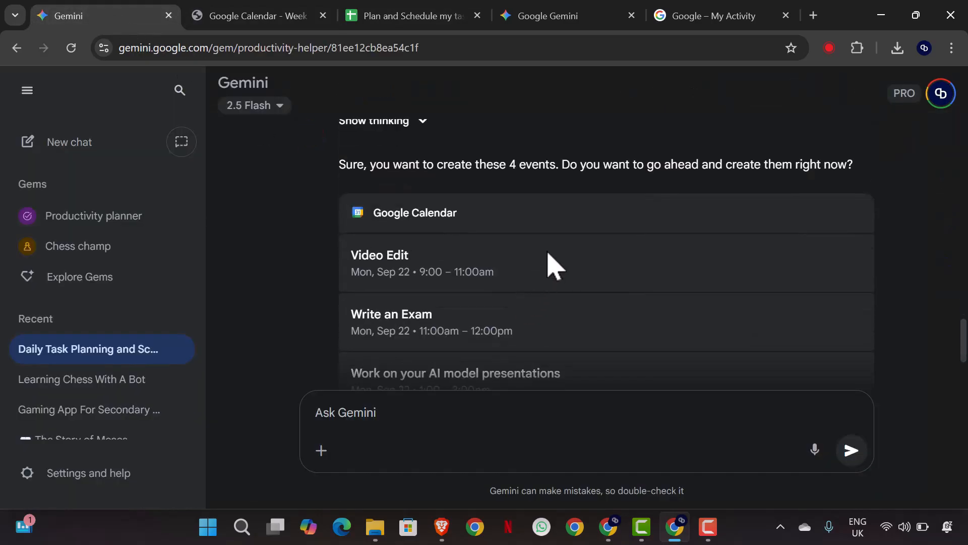
scroll(461, 329, up, 2)
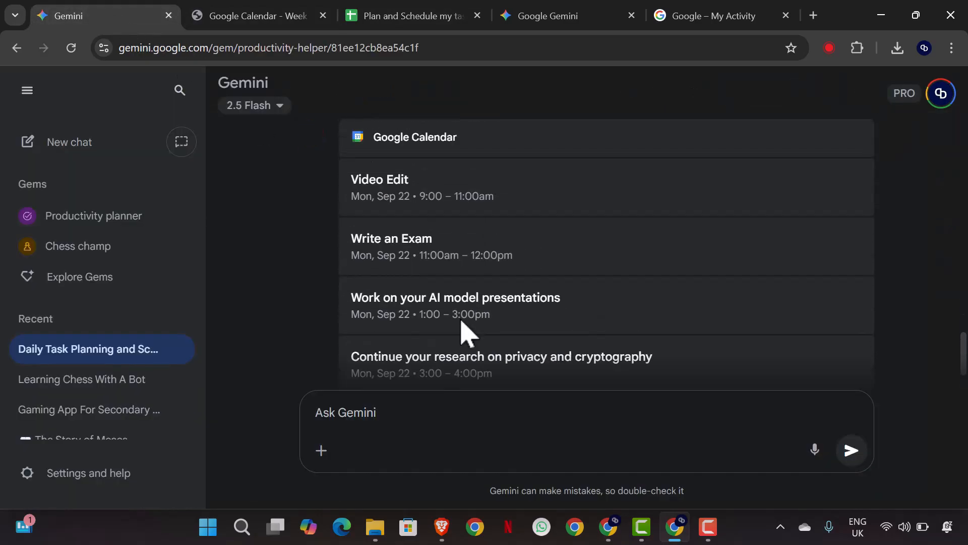
click(419, 208)
scroll(425, 274, down, 2)
click(421, 414)
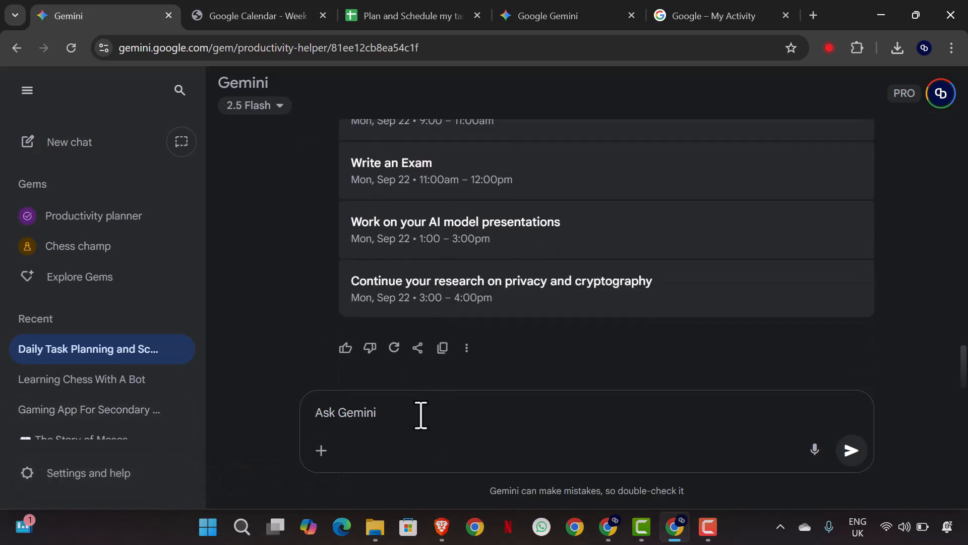
text(Yes please)
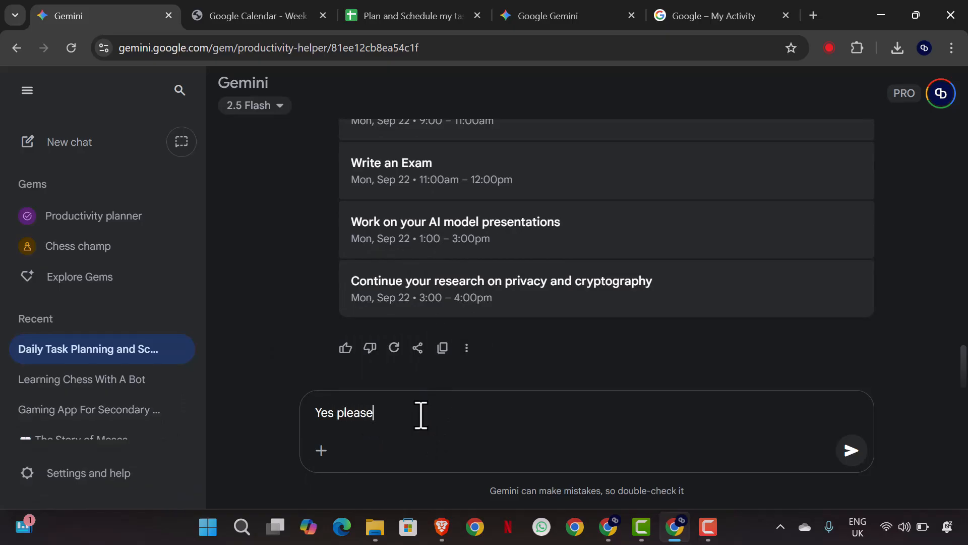
key(Return)
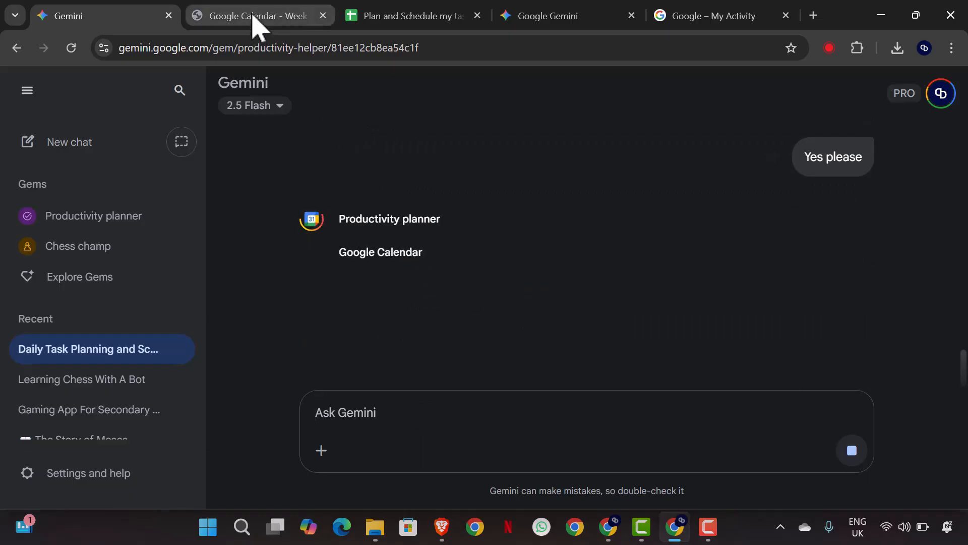
Step: Open the created Video Edit event in Google Calendar and bring up its Invite via link sharing option
scroll(526, 302, down, 2)
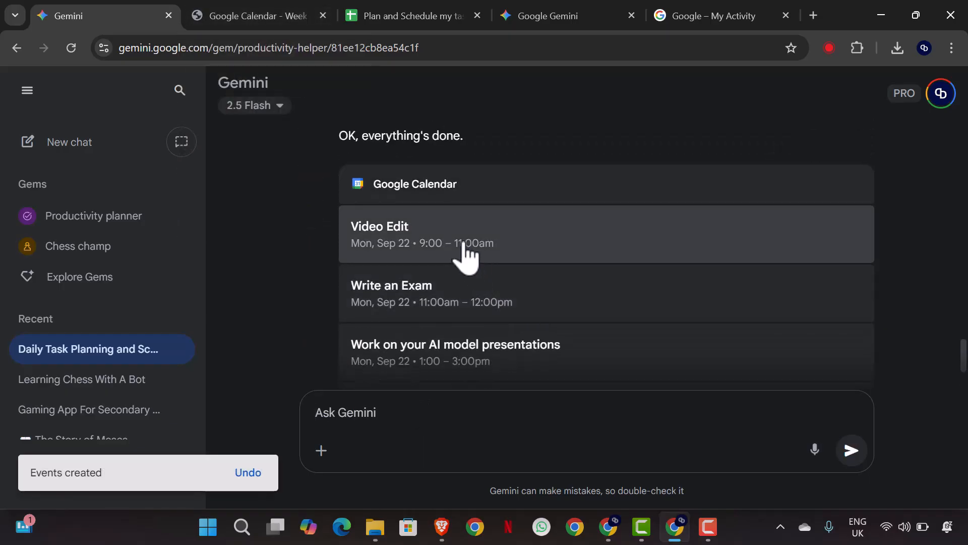
click(465, 246)
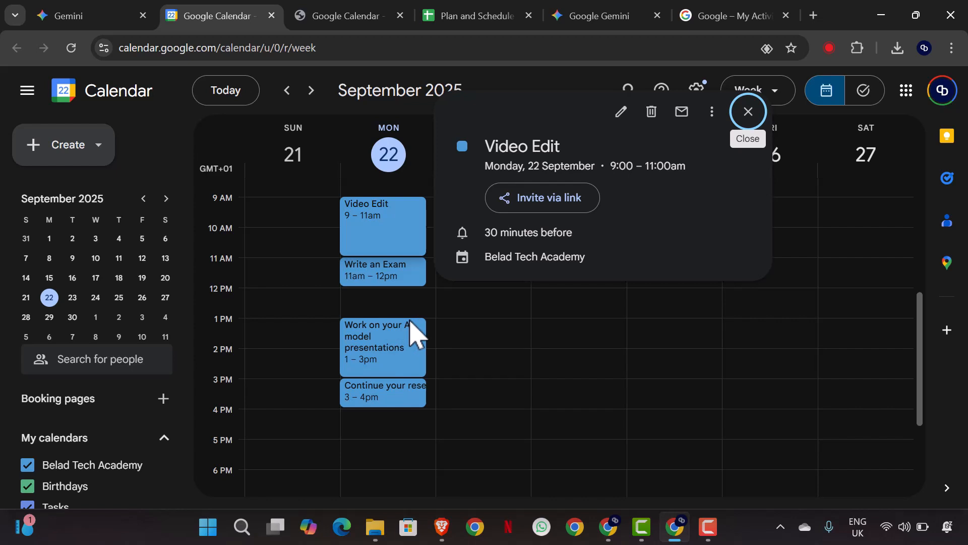
click(711, 112)
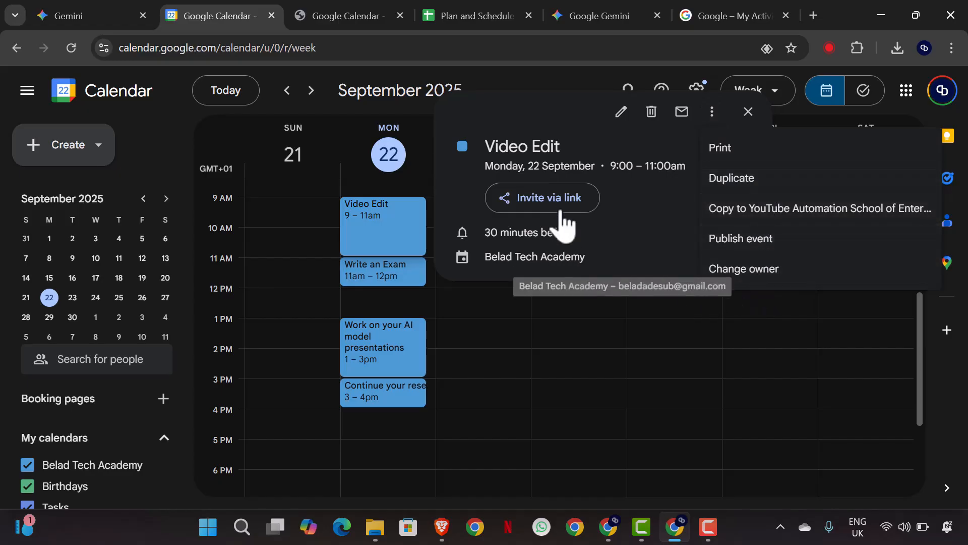
click(580, 204)
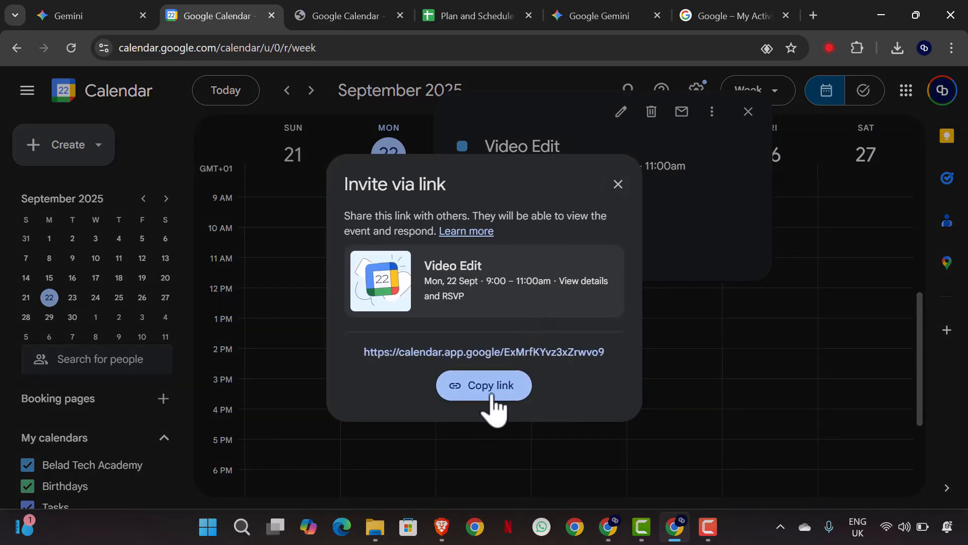
click(688, 118)
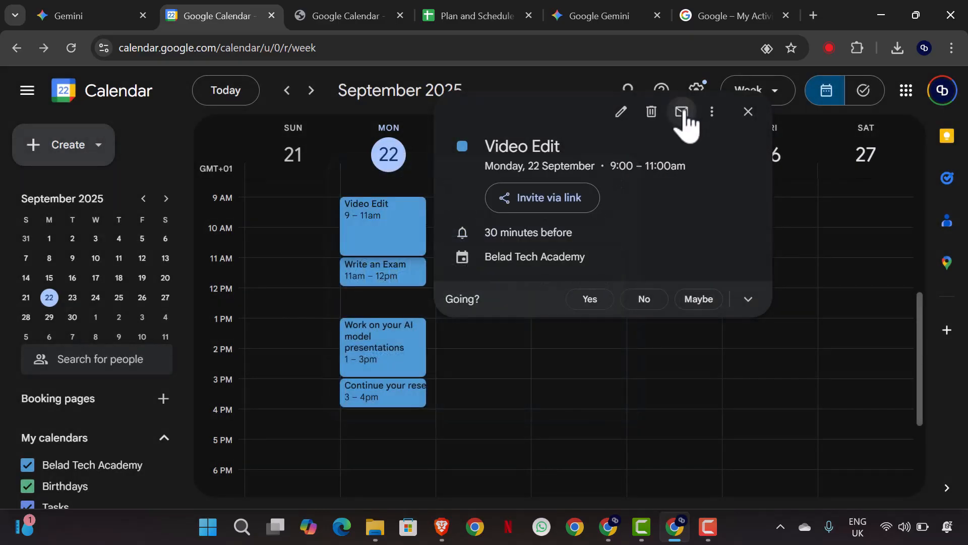
Step: Look at the Email guests form and its recipient field for the Video Edit event without sending a message
click(683, 113)
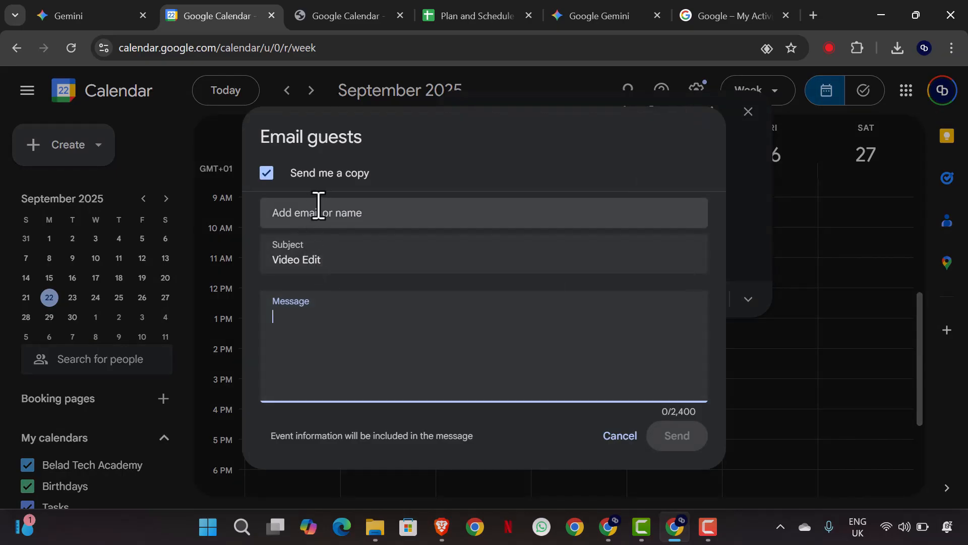
click(357, 211)
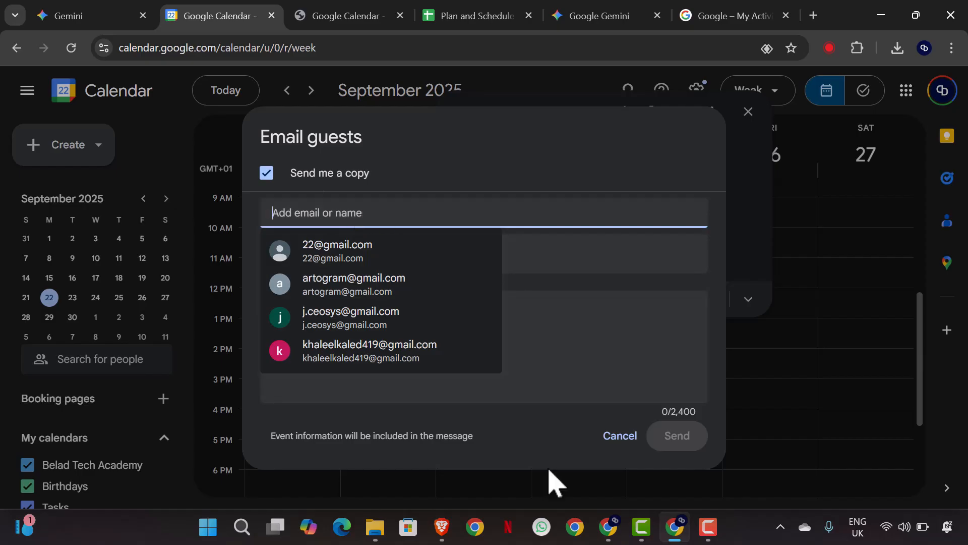
click(620, 435)
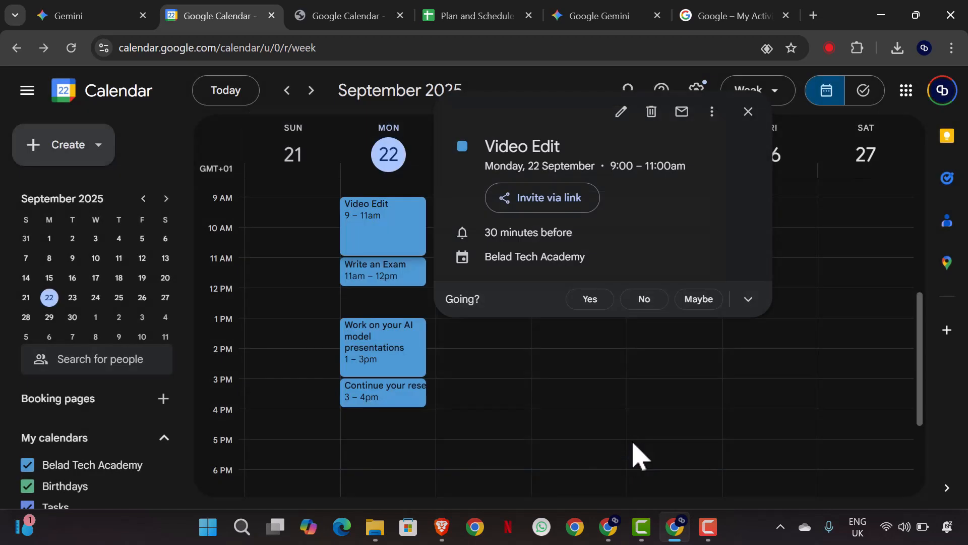